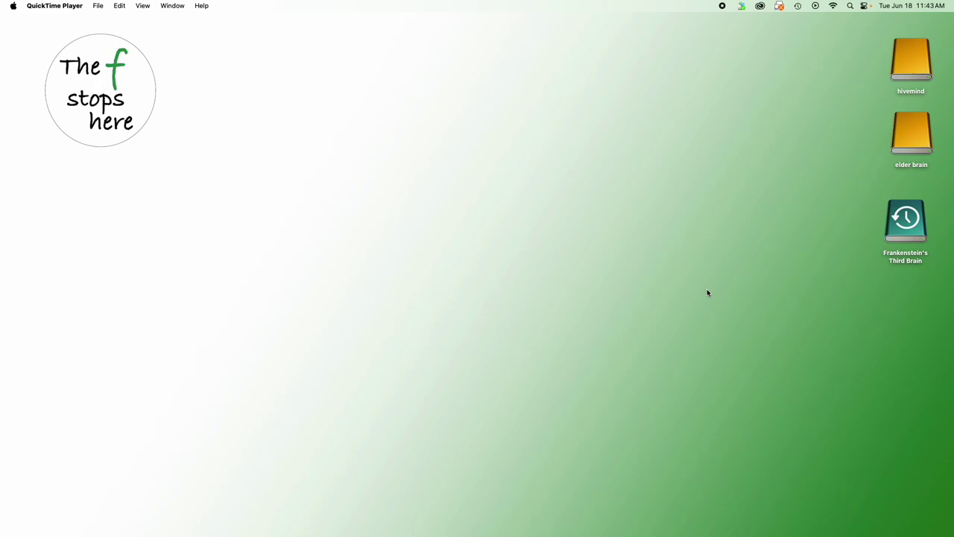
Switch Spaces to the full-screen Capture One window showing the bald eagle photo.
key("ctrl+Left")
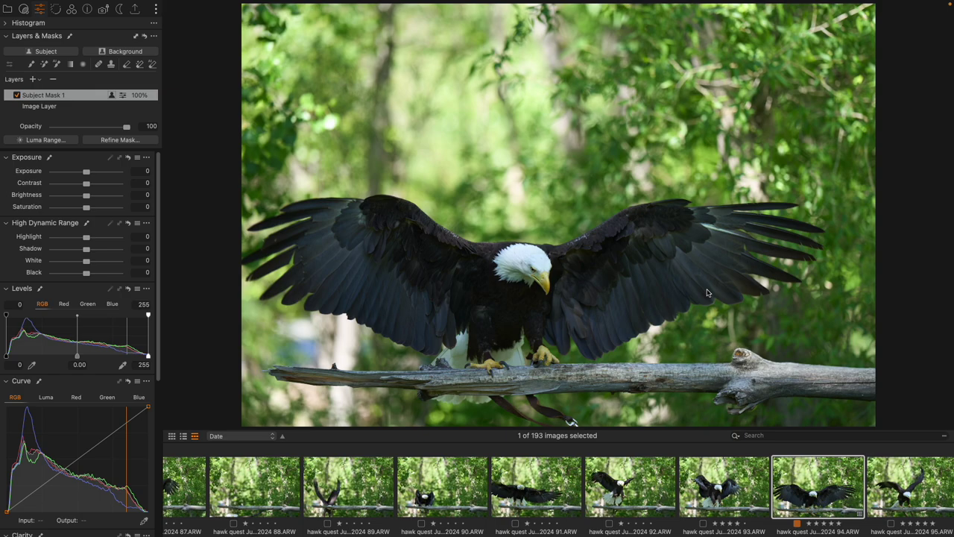
Delete the old Subject Mask 1, generate a new Subject mask of the eagle, and display it.
key("super+z")
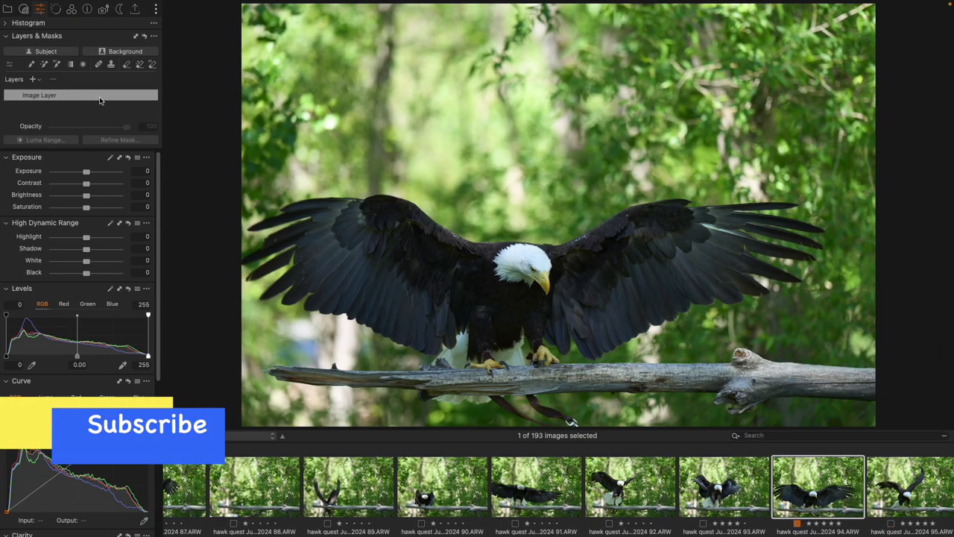
left_click(47, 52)
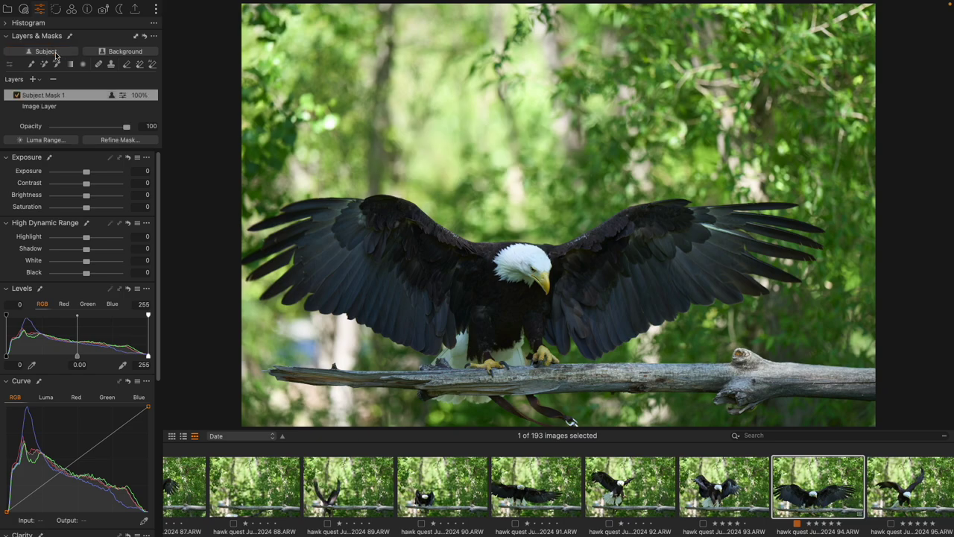
key("m")
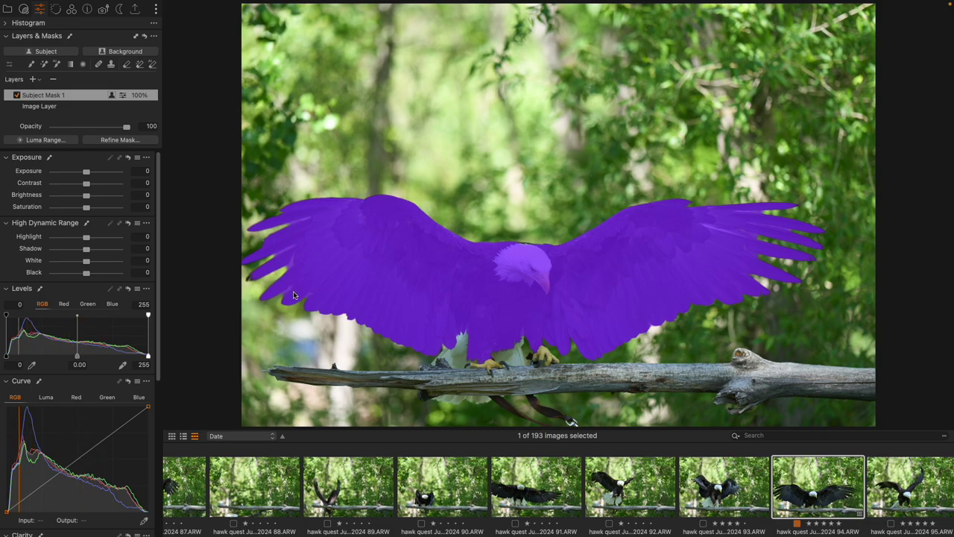
In Lightroom Classic Develop, create Mask 1 from a Subject selection of the eagle.
key("super+Tab")
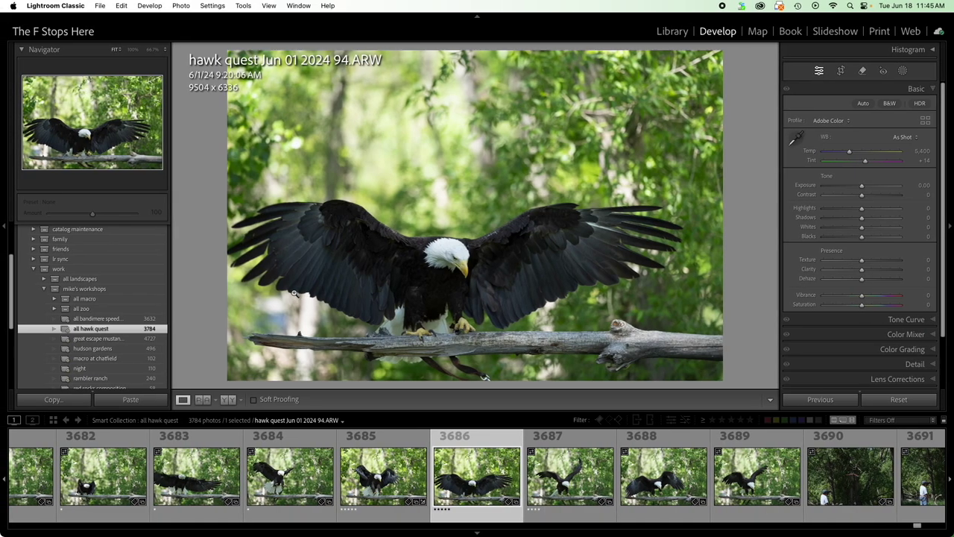
left_click(903, 71)
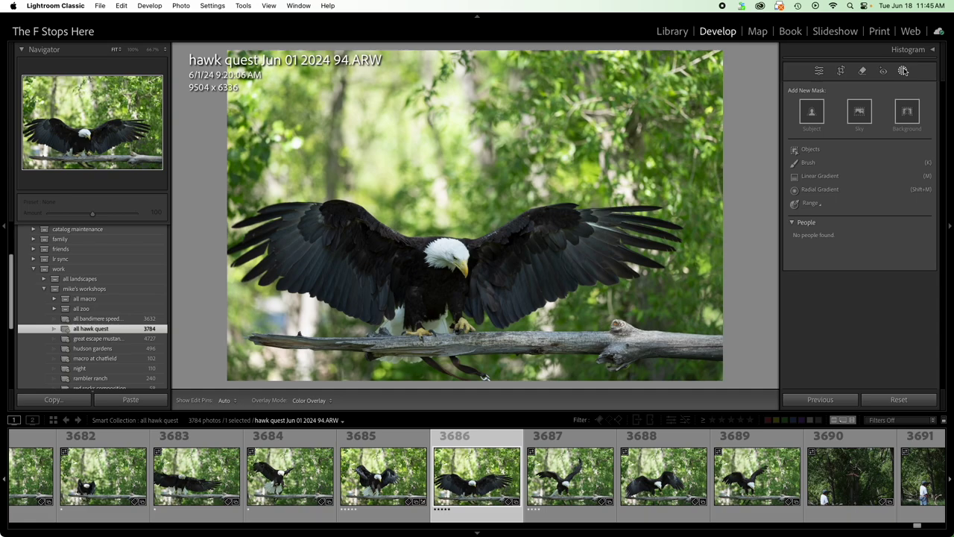
left_click(812, 112)
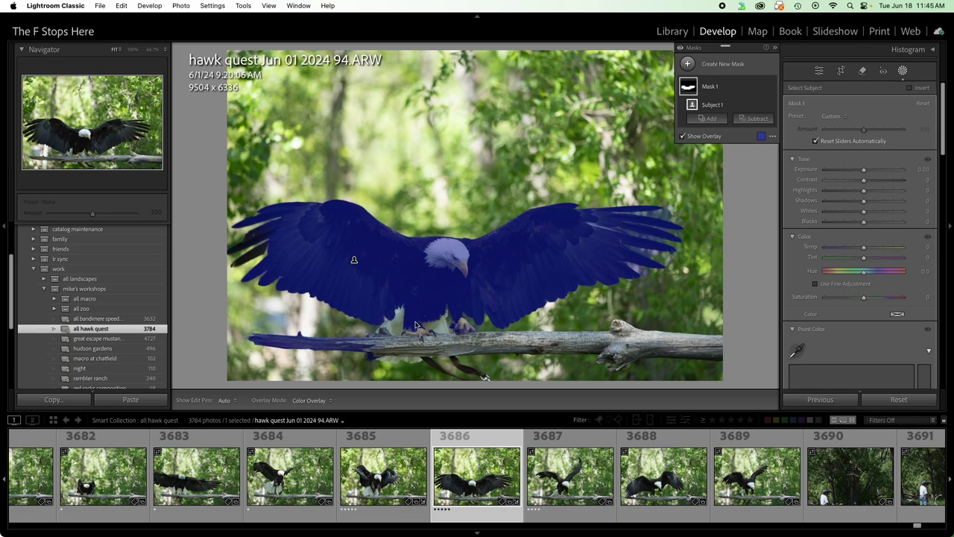
Add two Objects selections over the left wing-tip feathers to Mask 1 with a smaller brush.
left_click(712, 119)
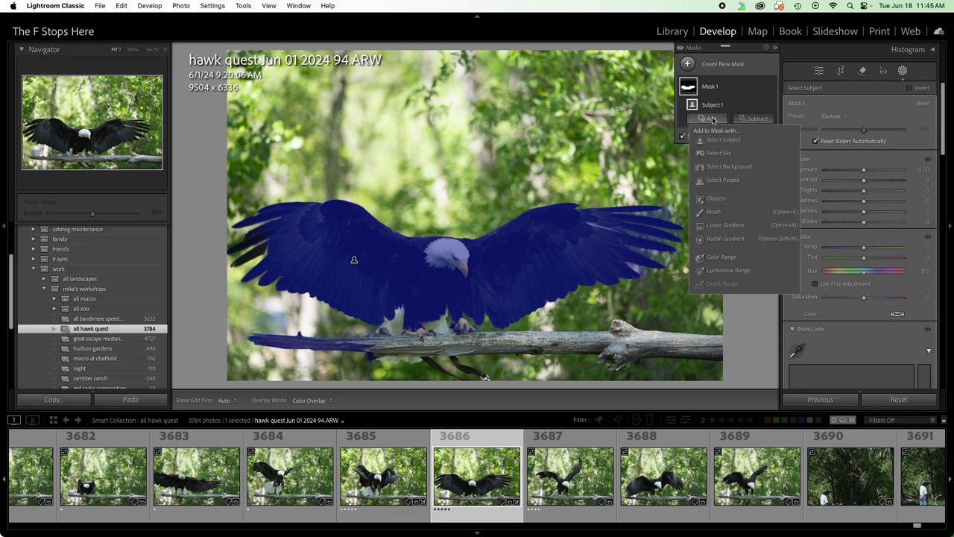
left_click(717, 199)
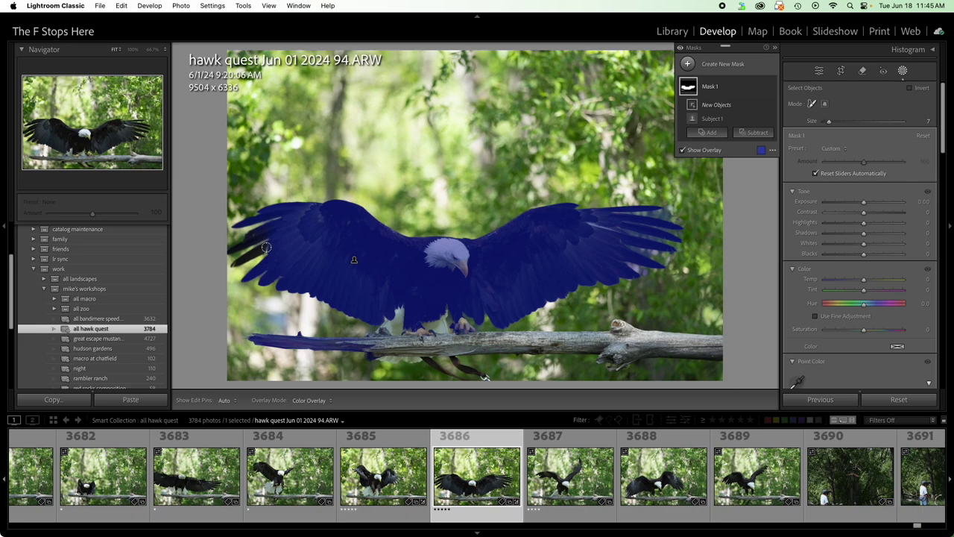
key("bracketleft")
key("bracketleft")
left_click_drag(269, 246, 232, 265)
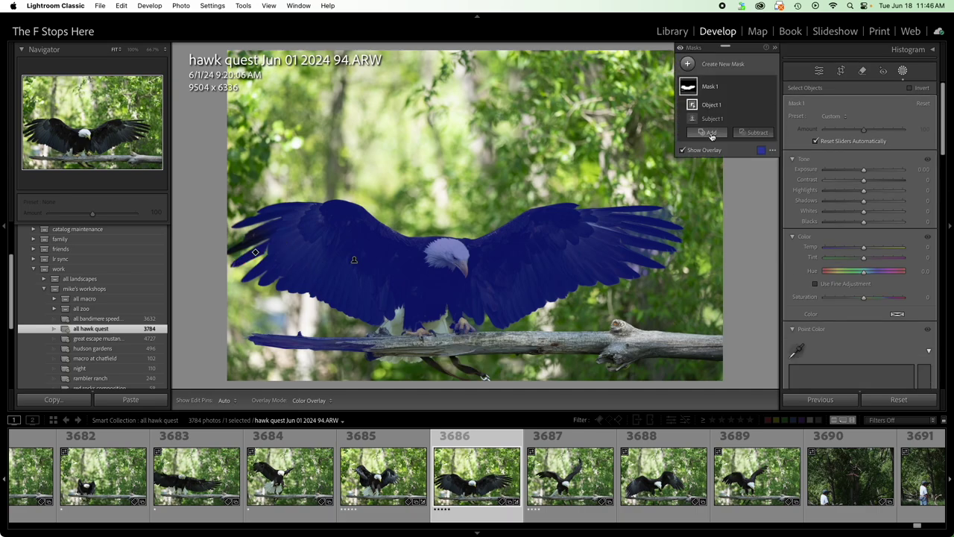
left_click(711, 135)
left_click(716, 218)
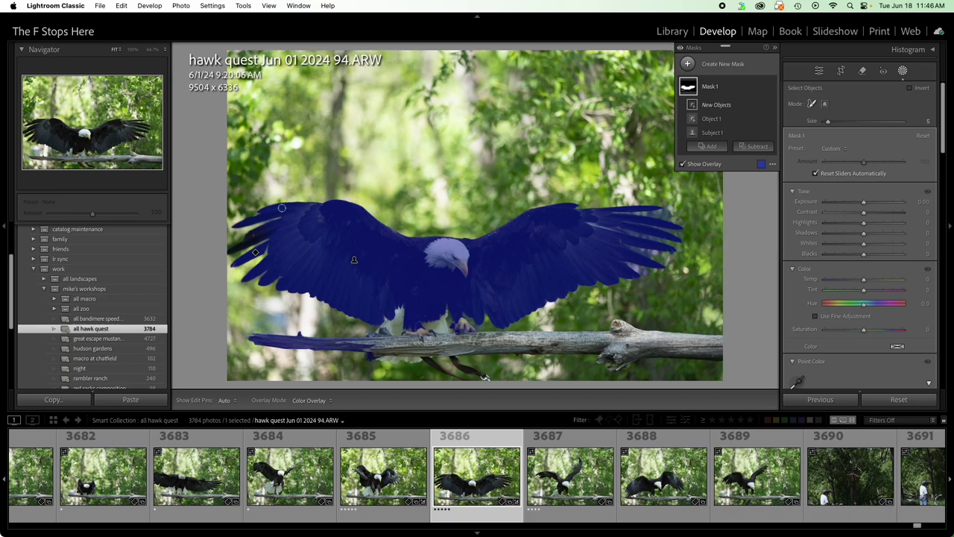
mouse_move(266, 234)
left_mouse_down()
mouse_move(232, 248)
mouse_move(268, 231)
left_mouse_up()
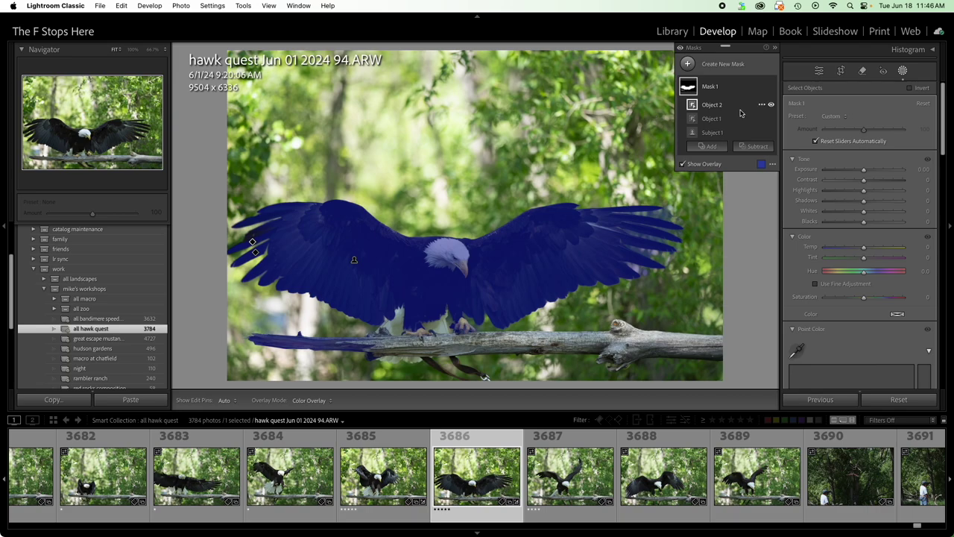
Subtract the branch from Mask 1 with an Objects stroke along it.
left_click(755, 146)
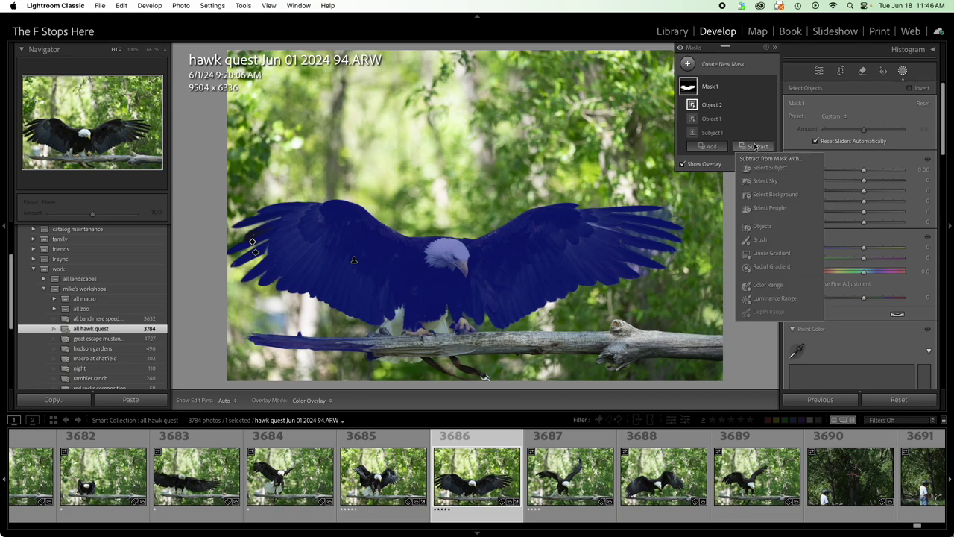
left_click(765, 227)
mouse_move(363, 342)
left_mouse_down()
mouse_move(249, 336)
mouse_move(374, 346)
mouse_move(283, 347)
mouse_move(377, 357)
left_mouse_up()
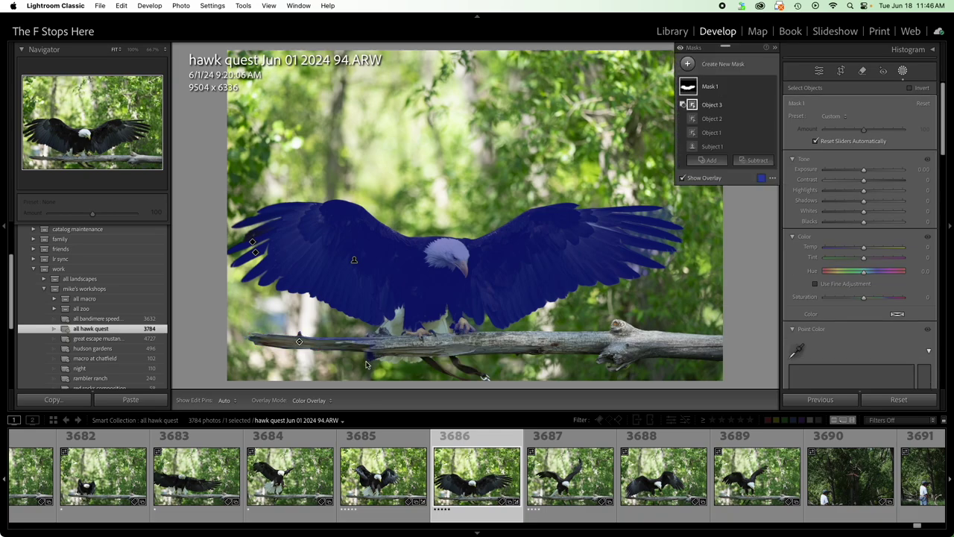
Inspect the branch edge at 100% zoom, then fit the whole photo back in view.
left_click(132, 49)
left_click_drag(95, 118, 58, 155)
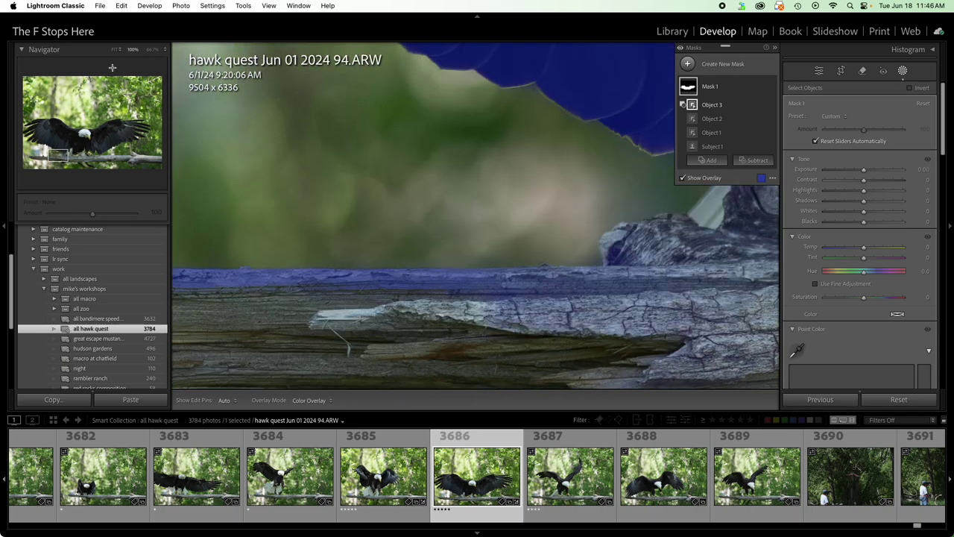
left_click(115, 50)
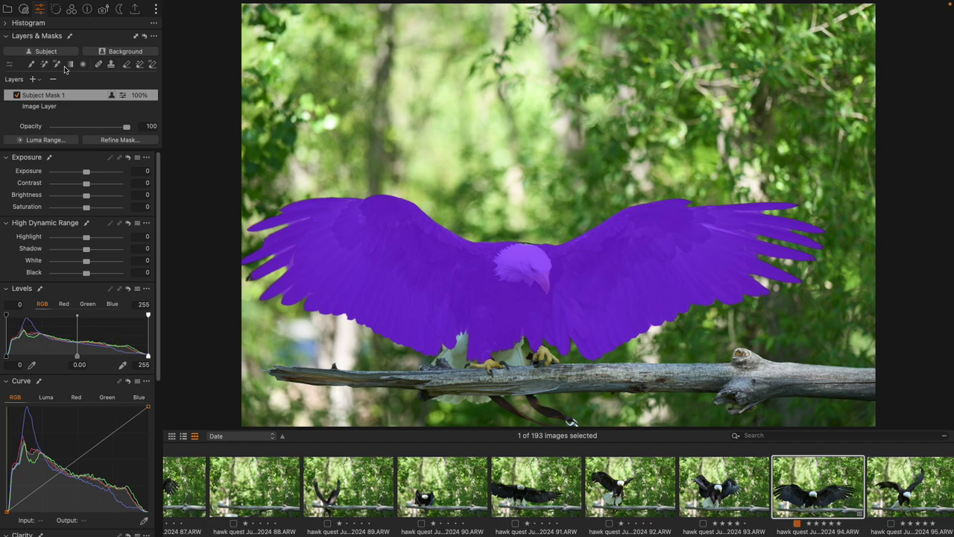
Float and enlarge the Layers & Masks tool, select the Magic Brush, then dock it back.
left_click_drag(98, 36, 336, 50)
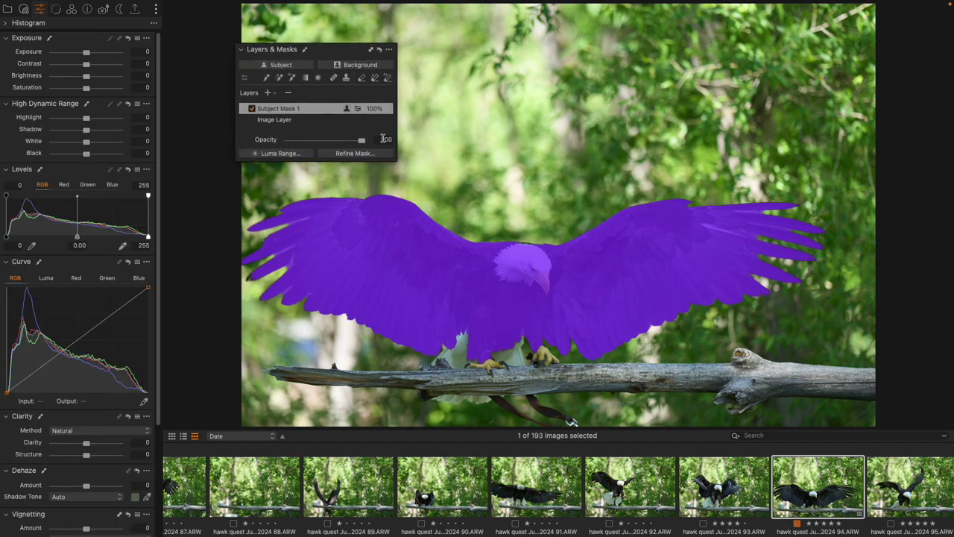
left_click_drag(395, 160, 408, 368)
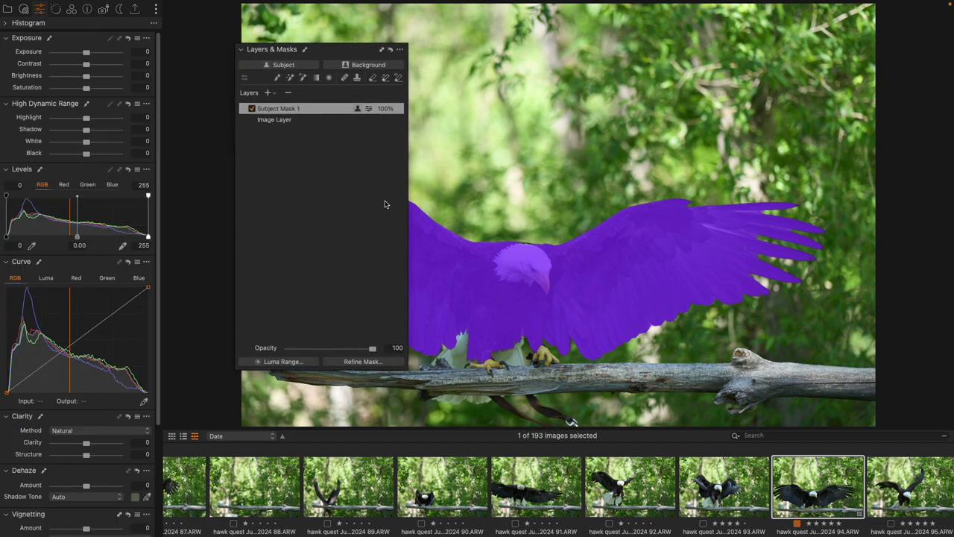
left_click(303, 79)
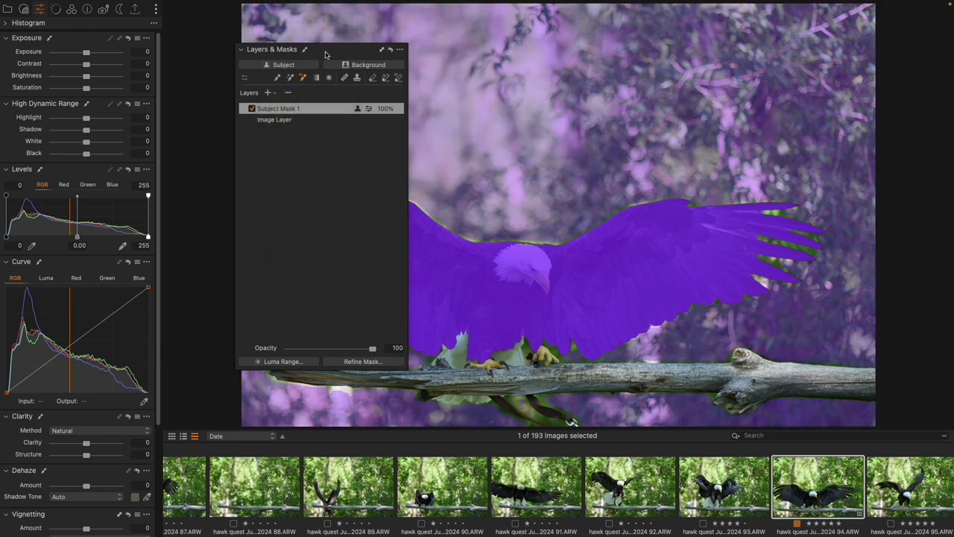
left_click_drag(325, 54, 89, 41)
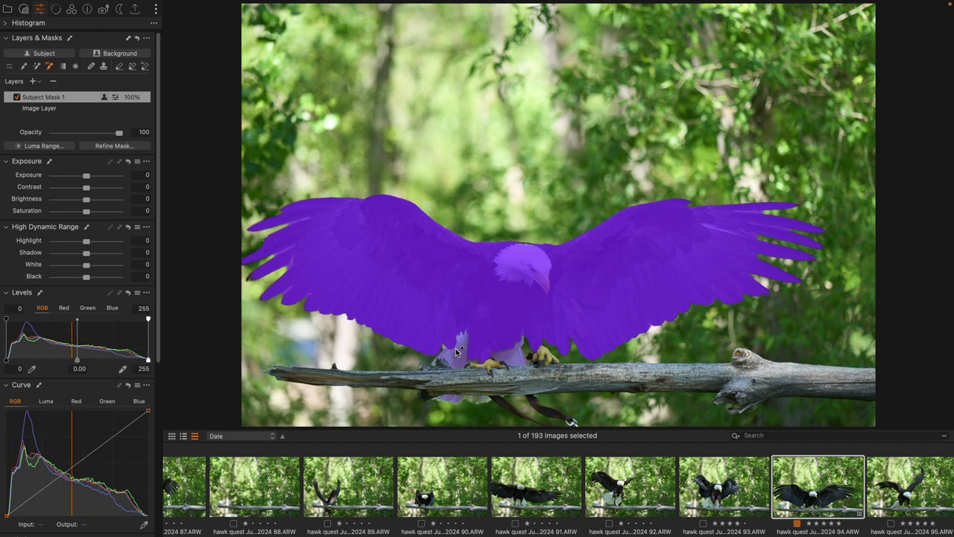
Add the eagle's legs, right talons and the branch to Subject Mask 1 with the Magic Brush.
left_click(482, 350)
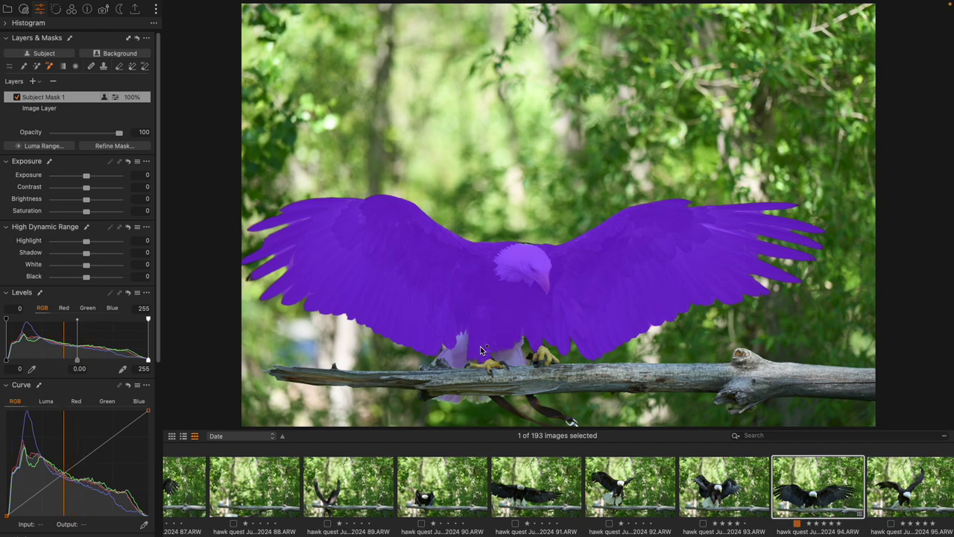
left_click(543, 352)
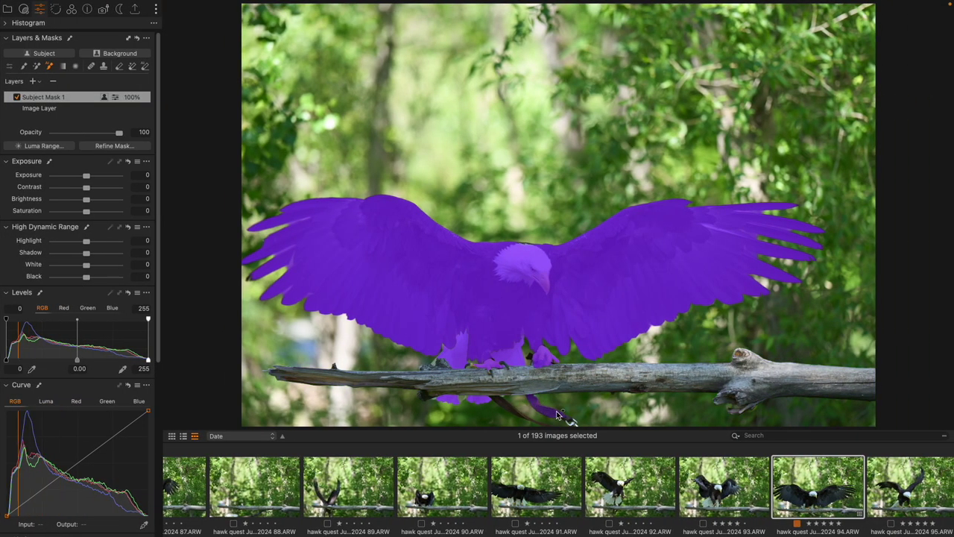
left_click(556, 416)
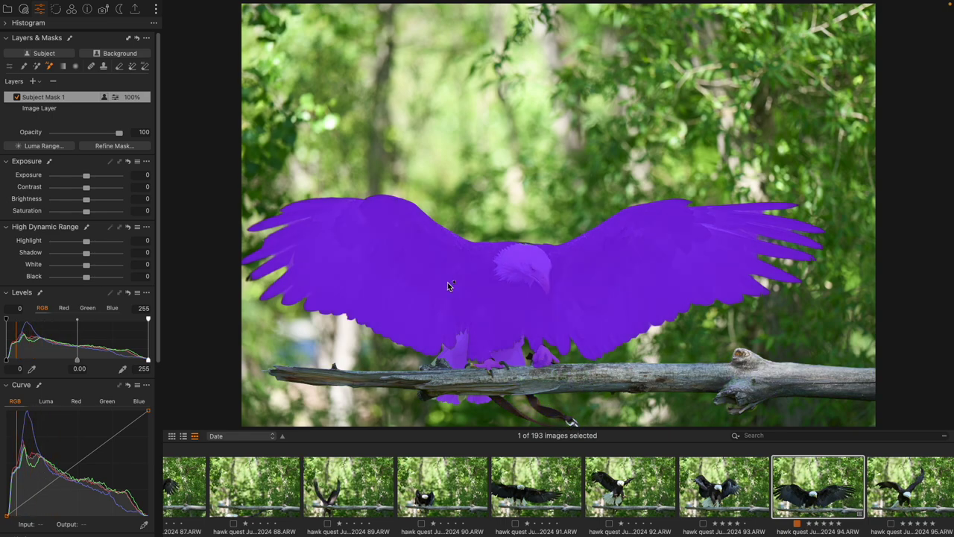
Select the Image Layer, switch to Draw Healing Mask, and zoom in on the strap.
left_click(53, 109)
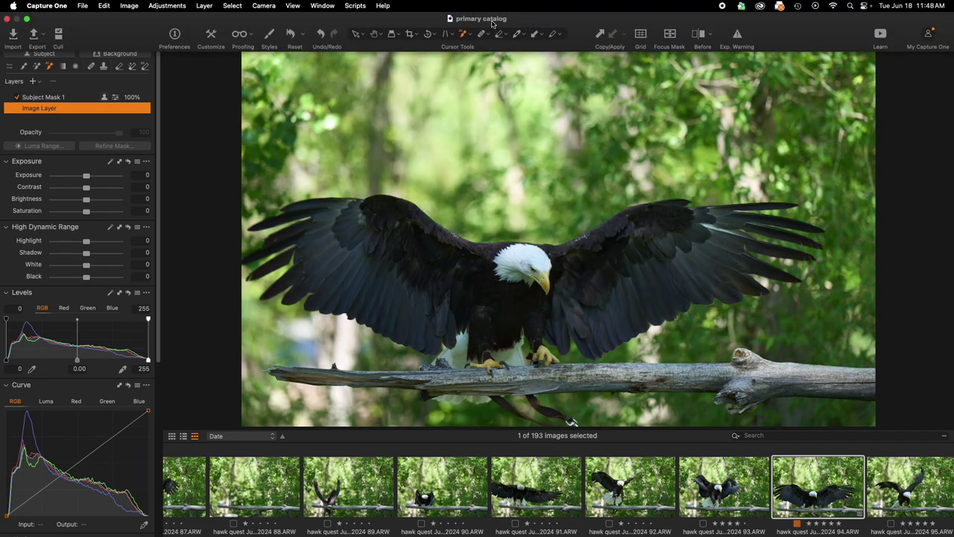
left_click(487, 35)
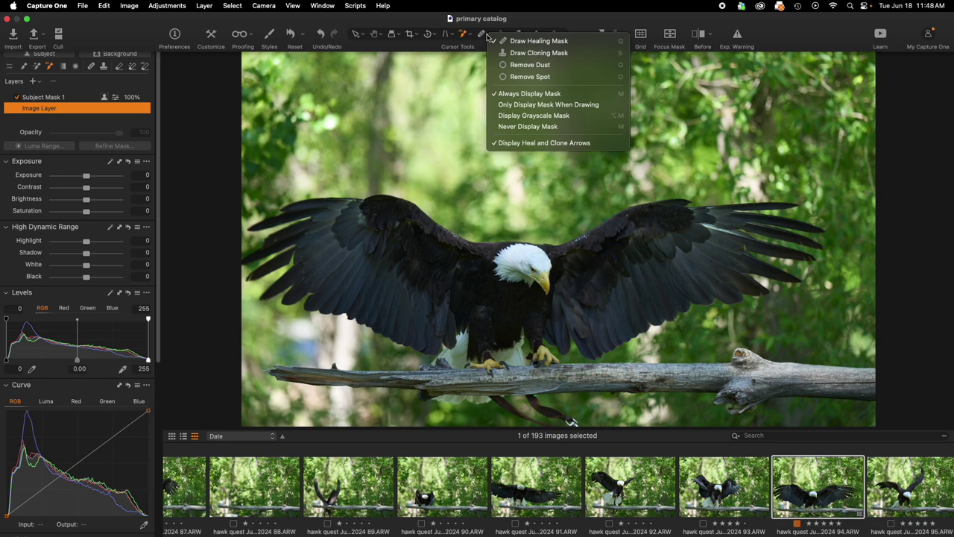
left_click(556, 43)
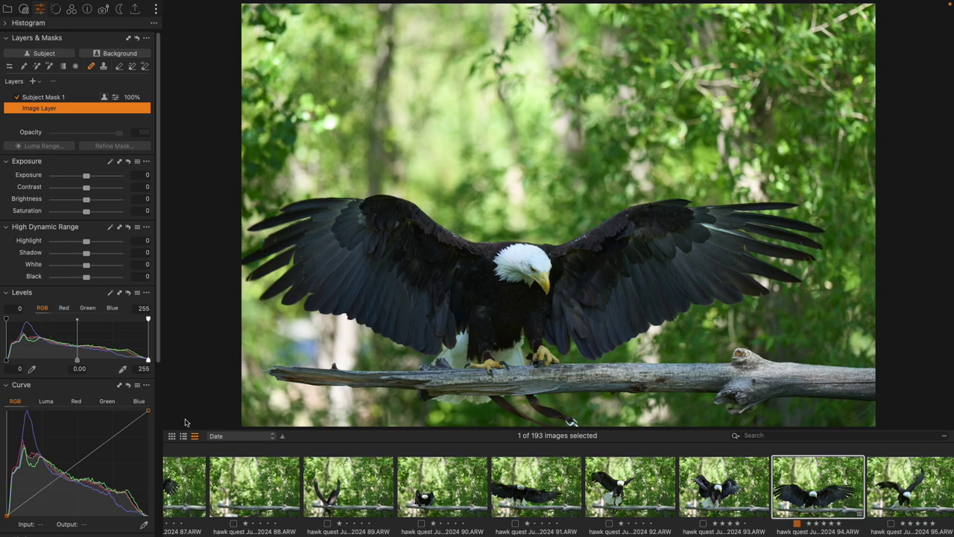
scroll(515, 396, "up", 4)
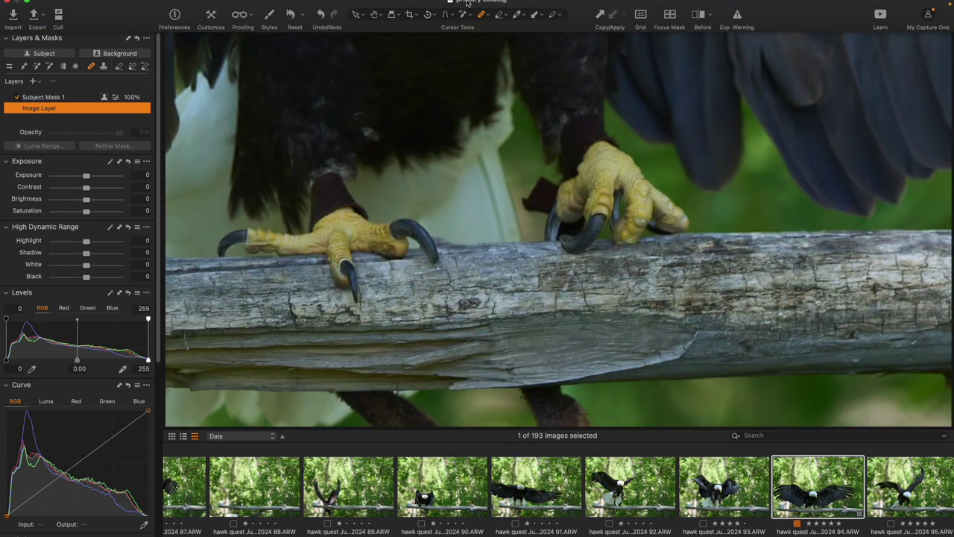
scroll(600, 31, "down", 3)
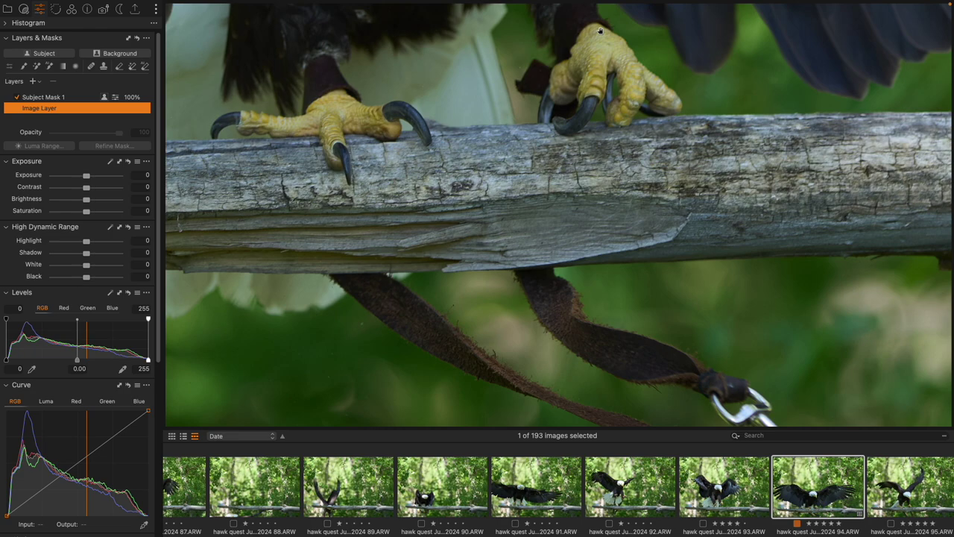
scroll(566, 89, "right", 2)
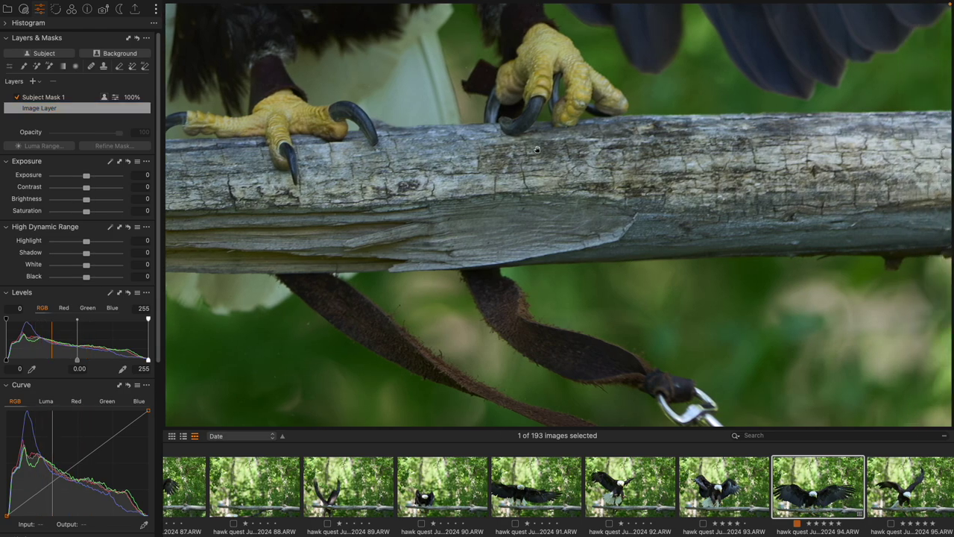
scroll(536, 150, "up", 2)
scroll(537, 150, "right", 1)
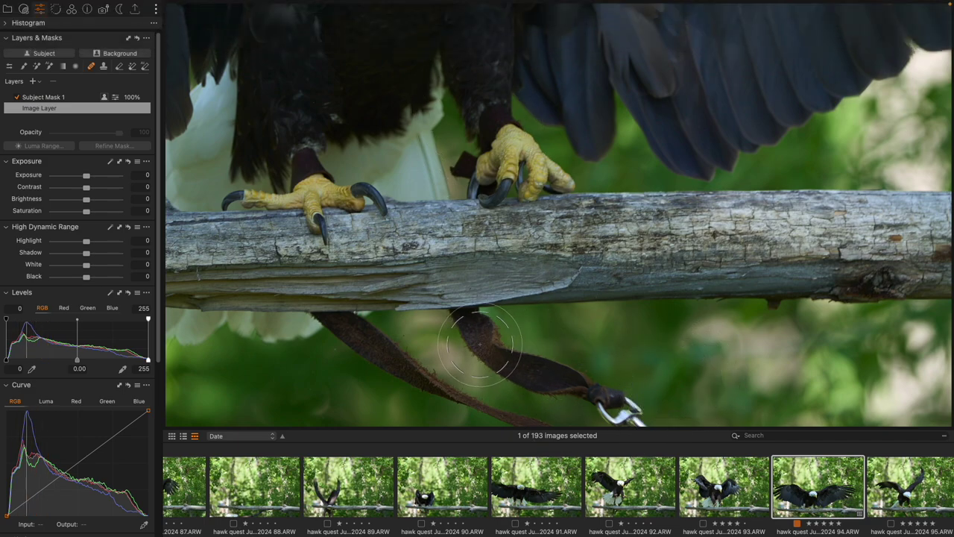
Paint a heal over the dangling leather strap and move its source area to the left.
mouse_move(477, 344)
left_mouse_down()
mouse_move(564, 383)
mouse_move(660, 408)
left_mouse_up()
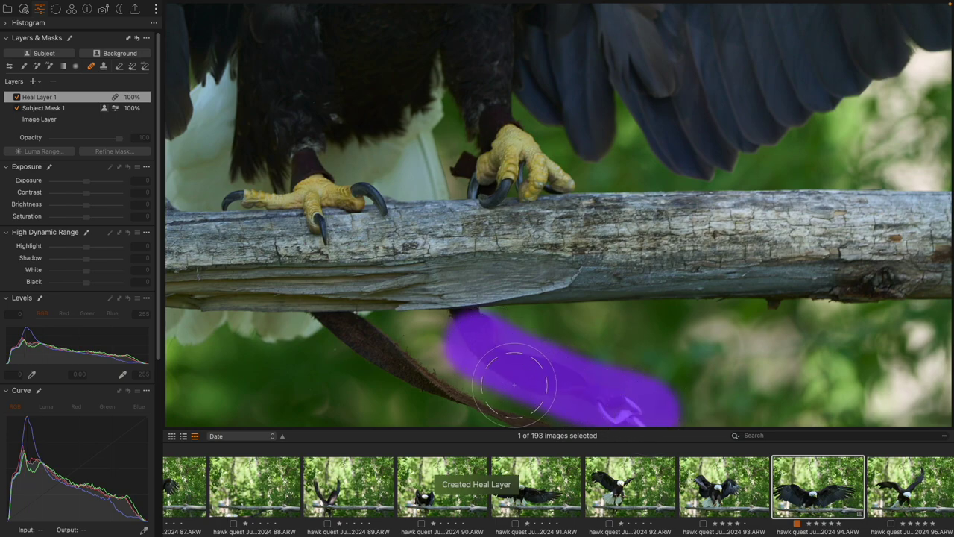
key("super+0")
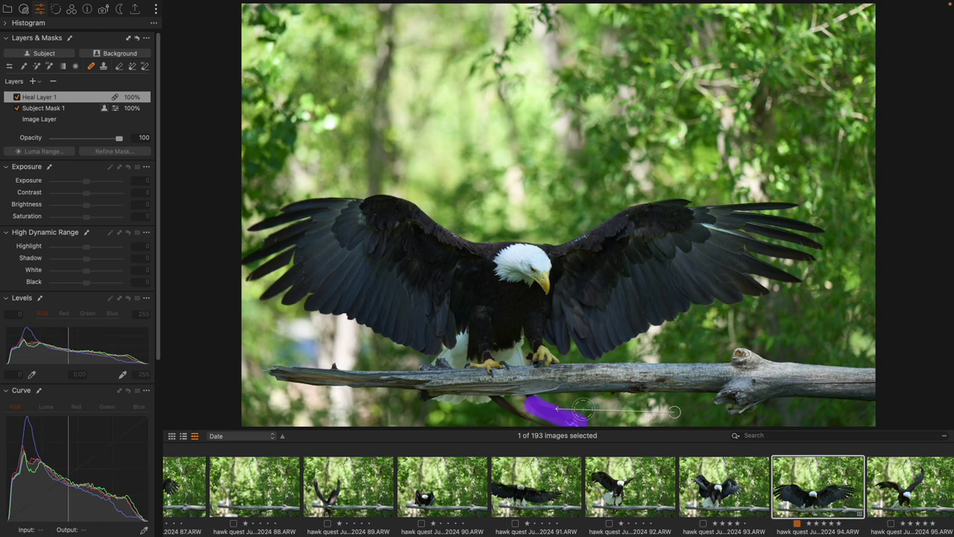
left_click_drag(496, 406, 555, 417)
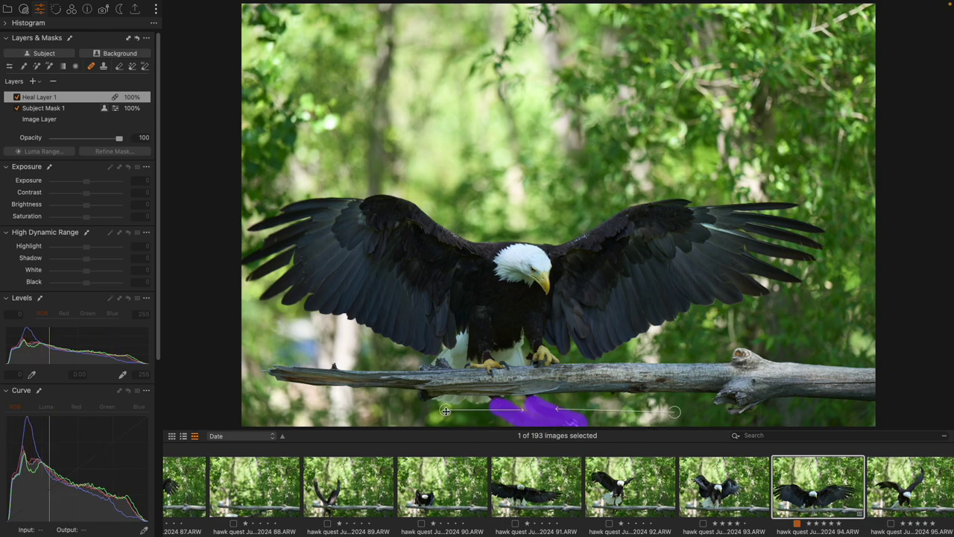
left_click_drag(445, 409, 385, 416)
mouse_move(356, 36)
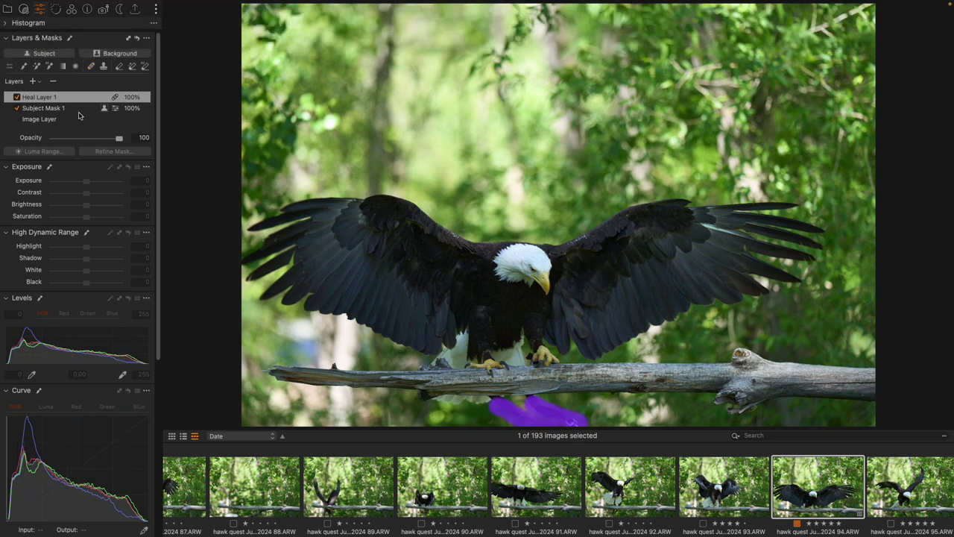
Hide the heal overlay, collapse Lightroom's Masks panel, and open Remove with Generative AI enabled.
left_click(49, 119)
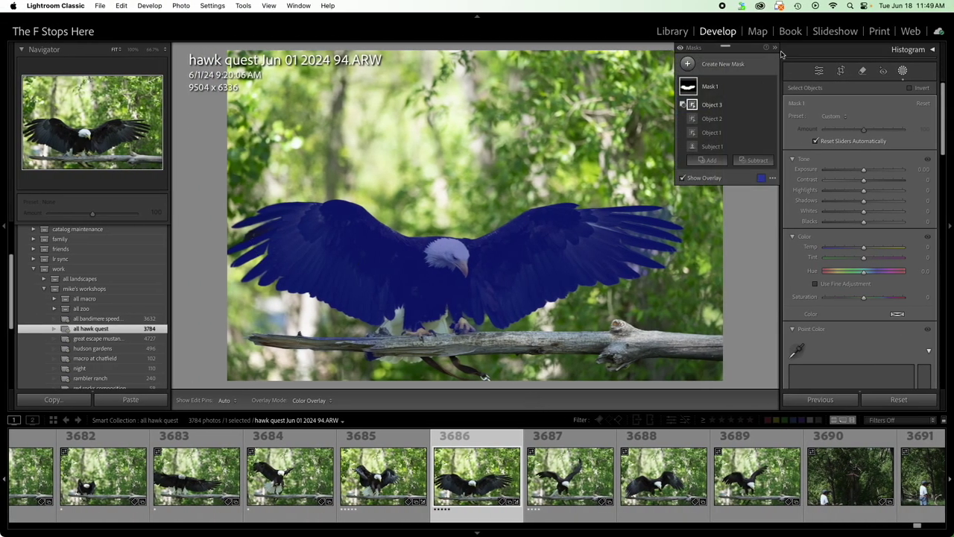
left_click(775, 48)
left_click(862, 71)
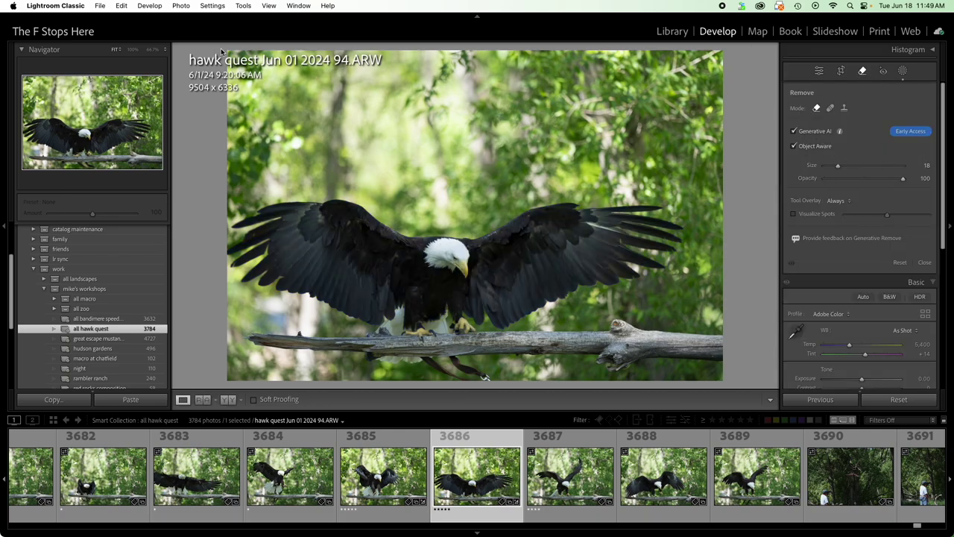
At 50% zoom on the straps, brush over the right strap and apply Generative AI Remove.
left_click(153, 49)
left_click_drag(60, 152, 86, 165)
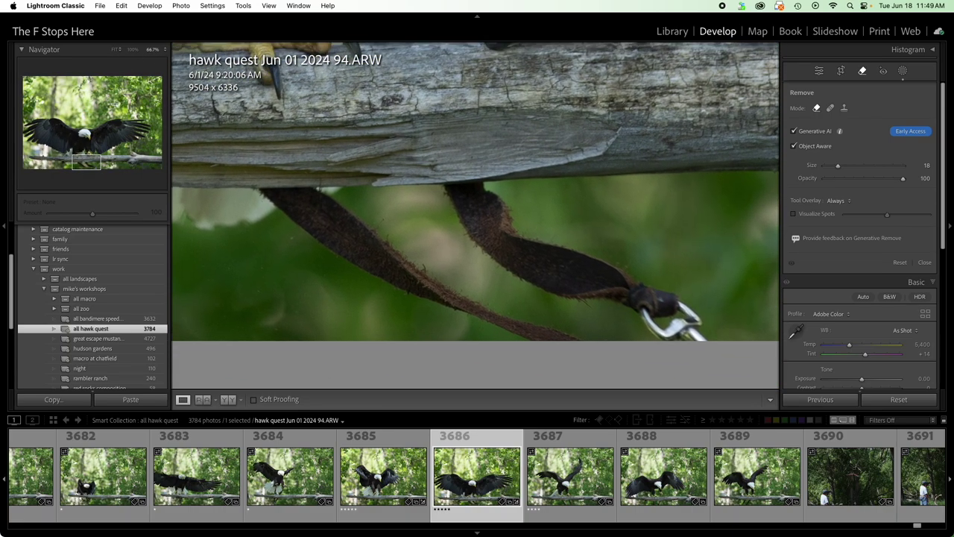
left_click(163, 50)
left_click(167, 41)
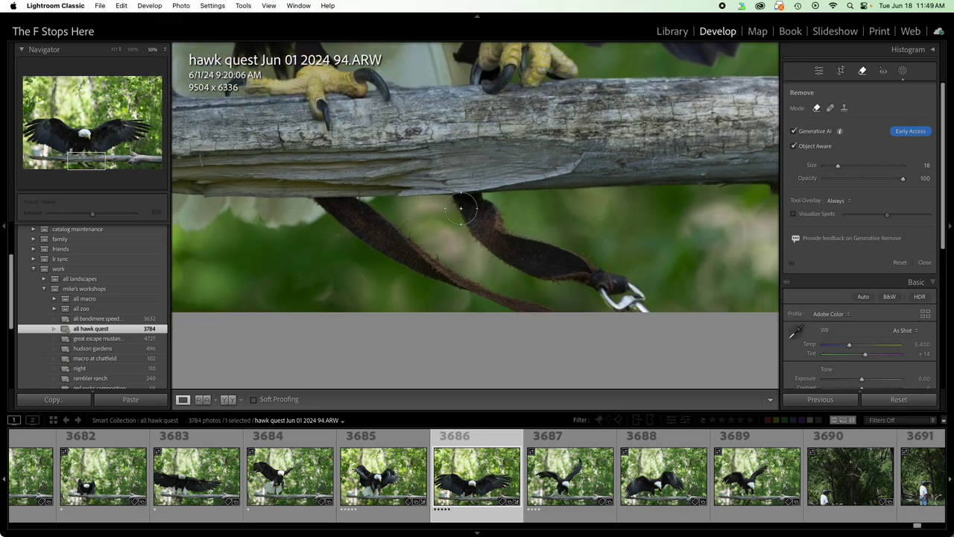
mouse_move(461, 210)
left_mouse_down()
mouse_move(489, 225)
mouse_move(631, 296)
mouse_move(474, 226)
left_mouse_up()
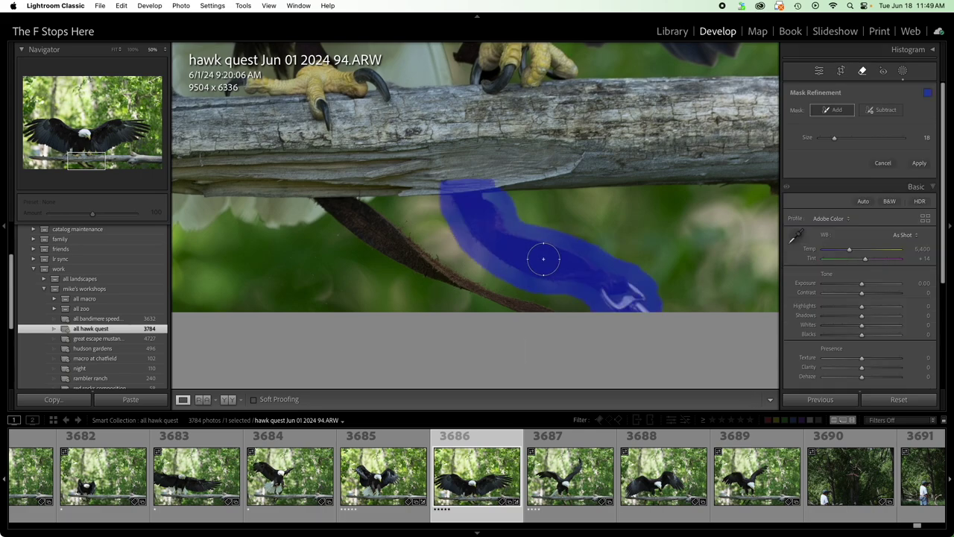
left_click(920, 164)
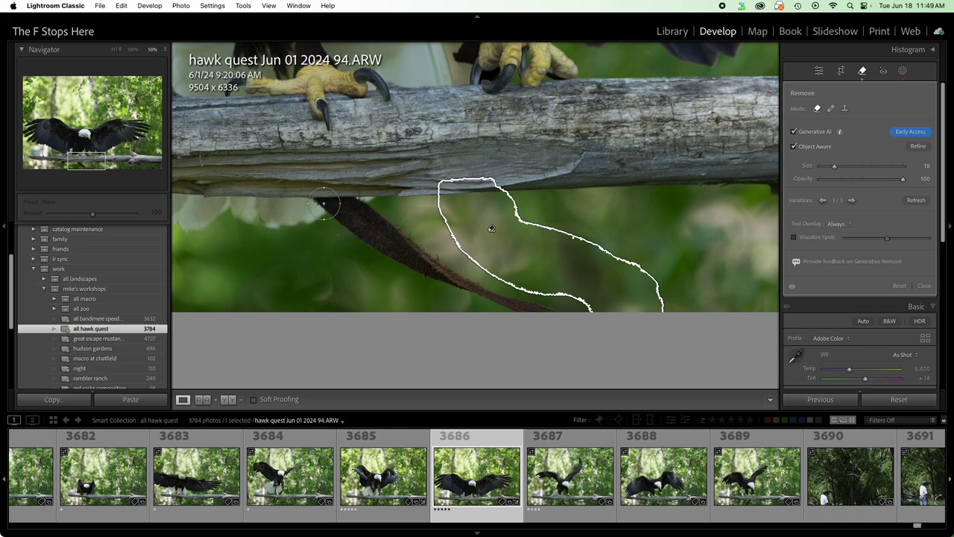
Erase the left strap below the branch with Generative AI Remove and close the Remove tool.
mouse_move(322, 202)
left_mouse_down()
mouse_move(476, 283)
mouse_move(548, 308)
mouse_move(449, 276)
mouse_move(352, 218)
mouse_move(395, 280)
left_mouse_up()
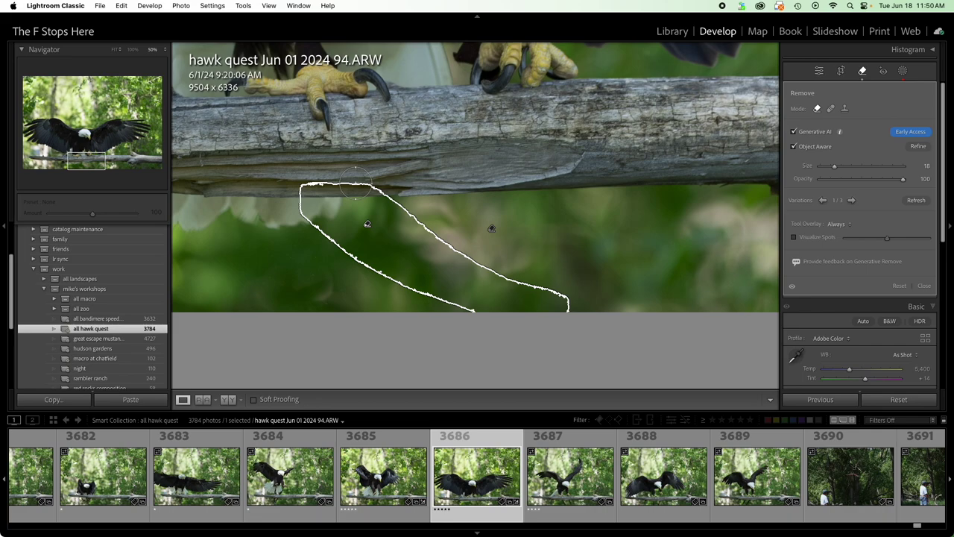
left_click(819, 70)
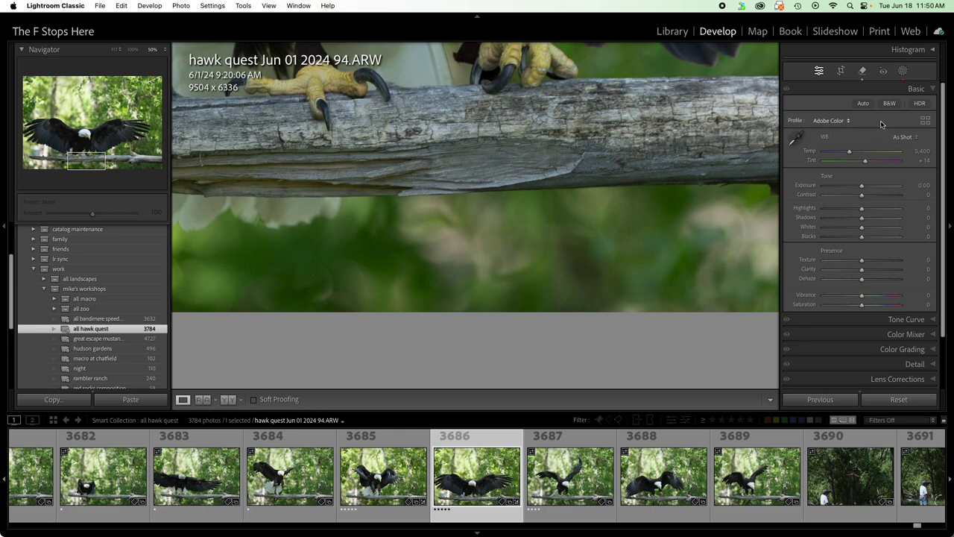
Fit the whole strap-free eagle photo in the Navigator view.
left_click(115, 49)
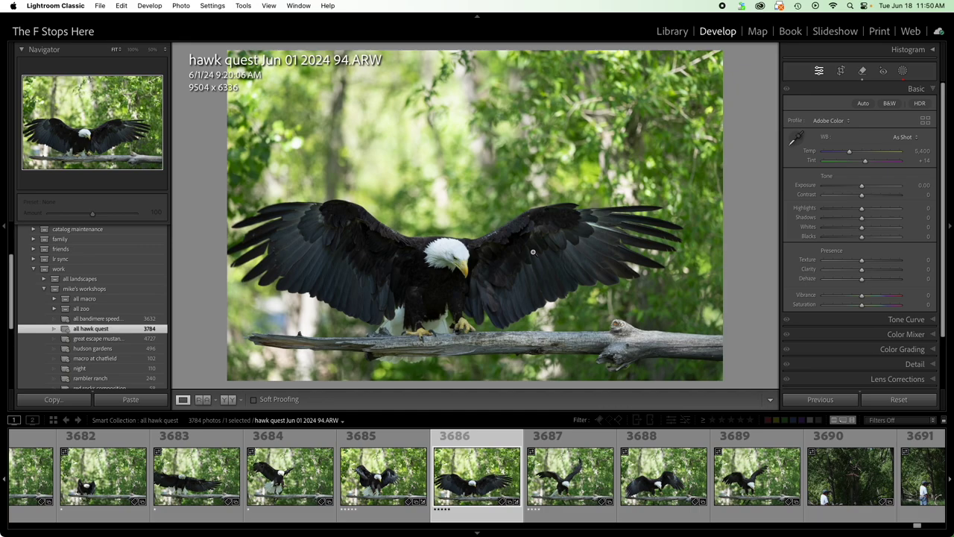
key("ctrl+Right")
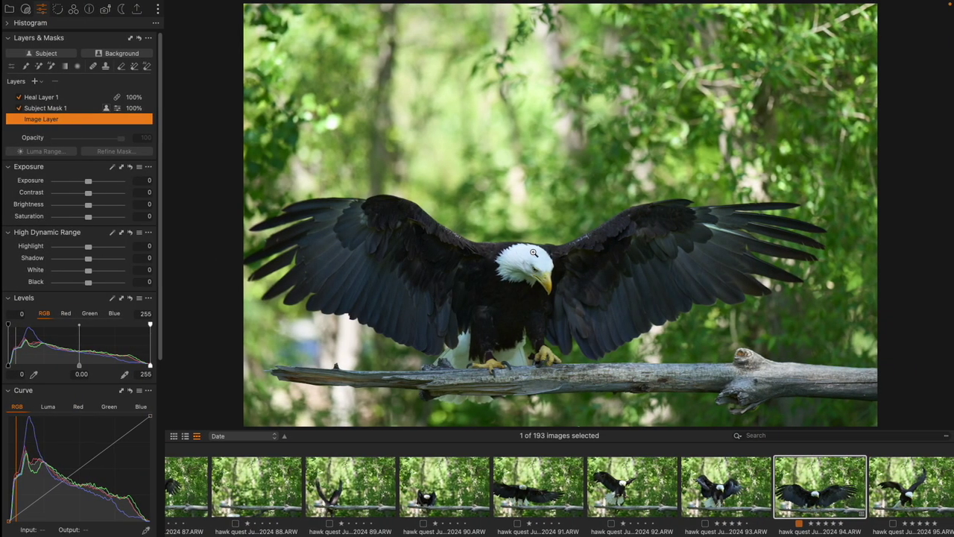